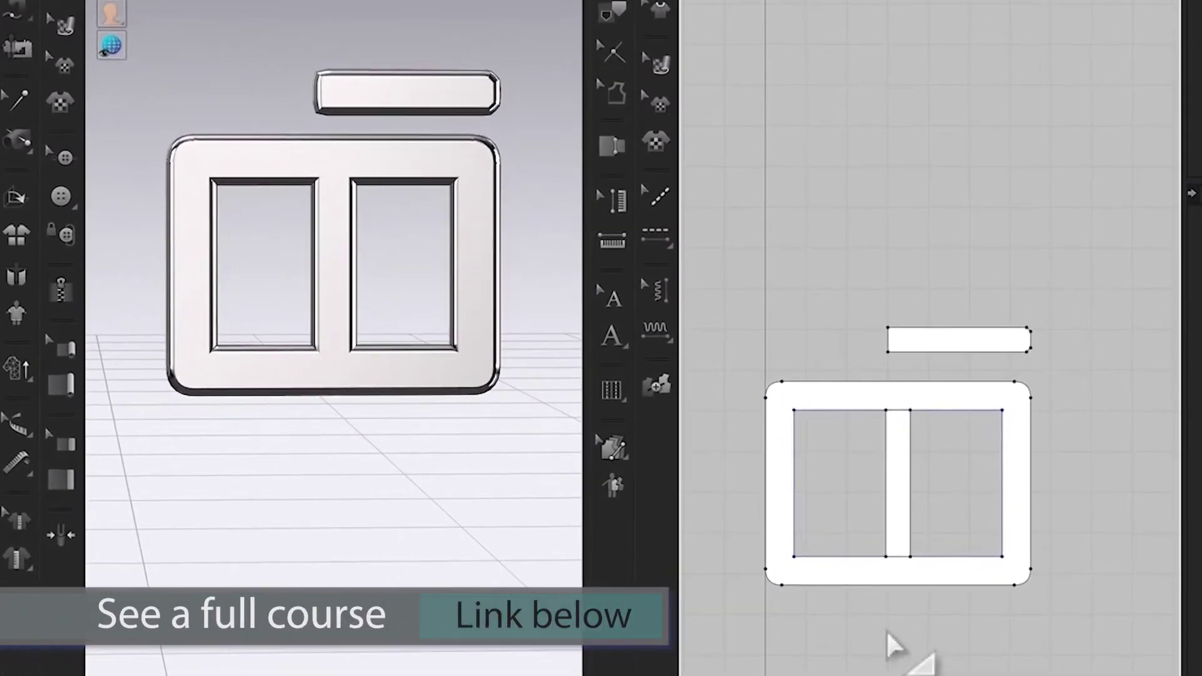
Check the frame, center bar and prong, then marquee-select the whole buckle frame with Transform Pattern (A)
left_click(944, 569)
left_click(912, 502)
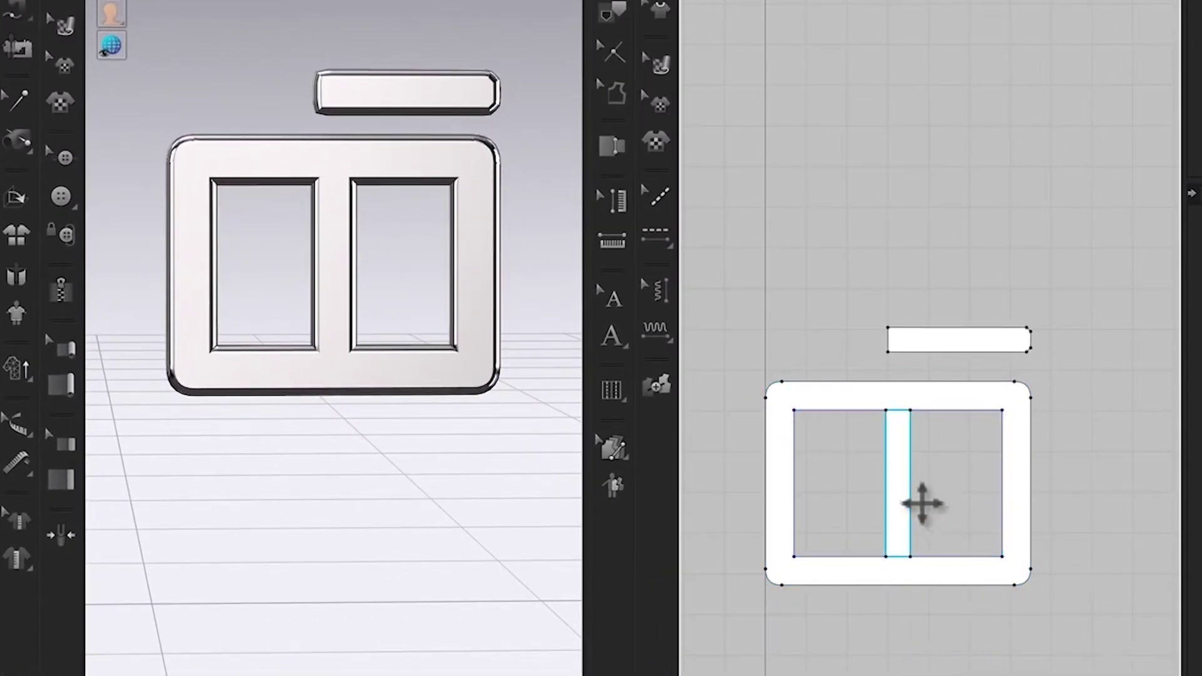
left_click(976, 350)
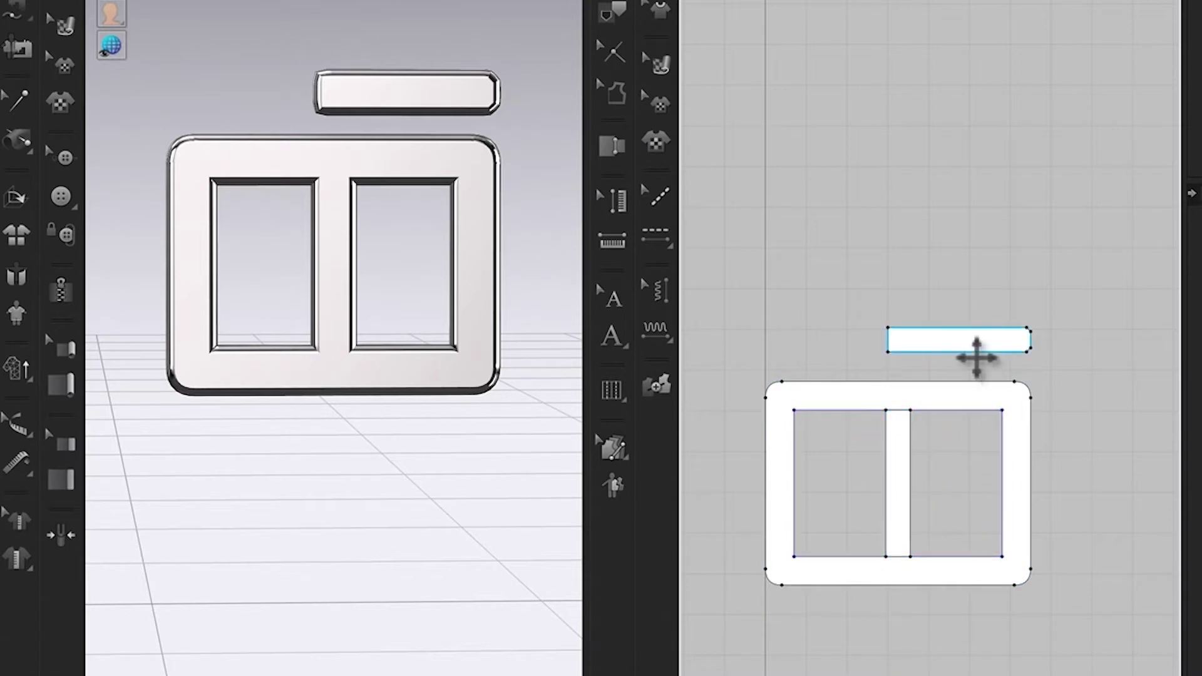
left_click(770, 268)
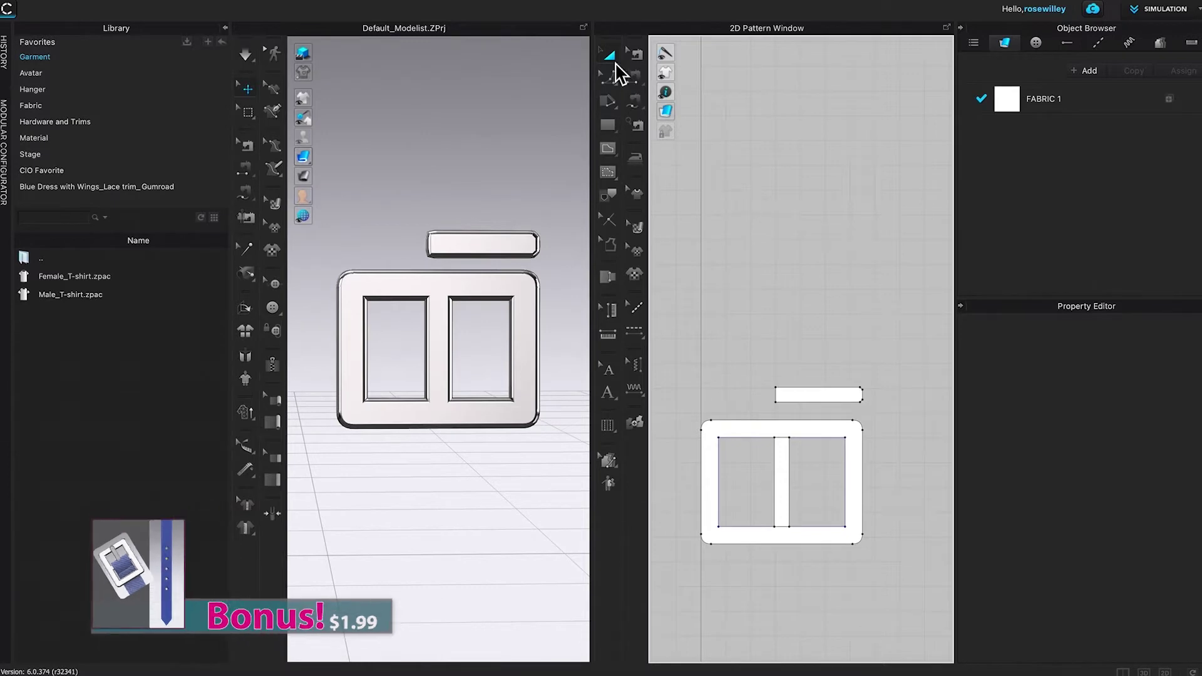
key("a")
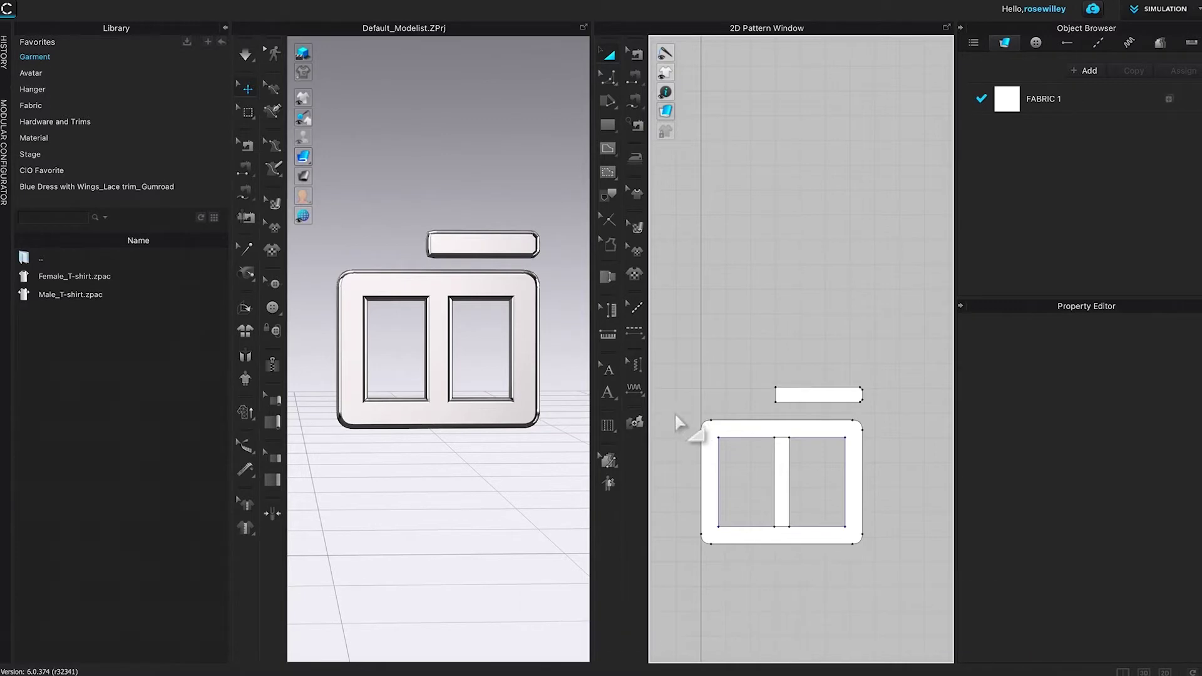
mouse_move(674, 412)
left_mouse_down()
mouse_move(814, 537)
mouse_move(888, 575)
left_mouse_up()
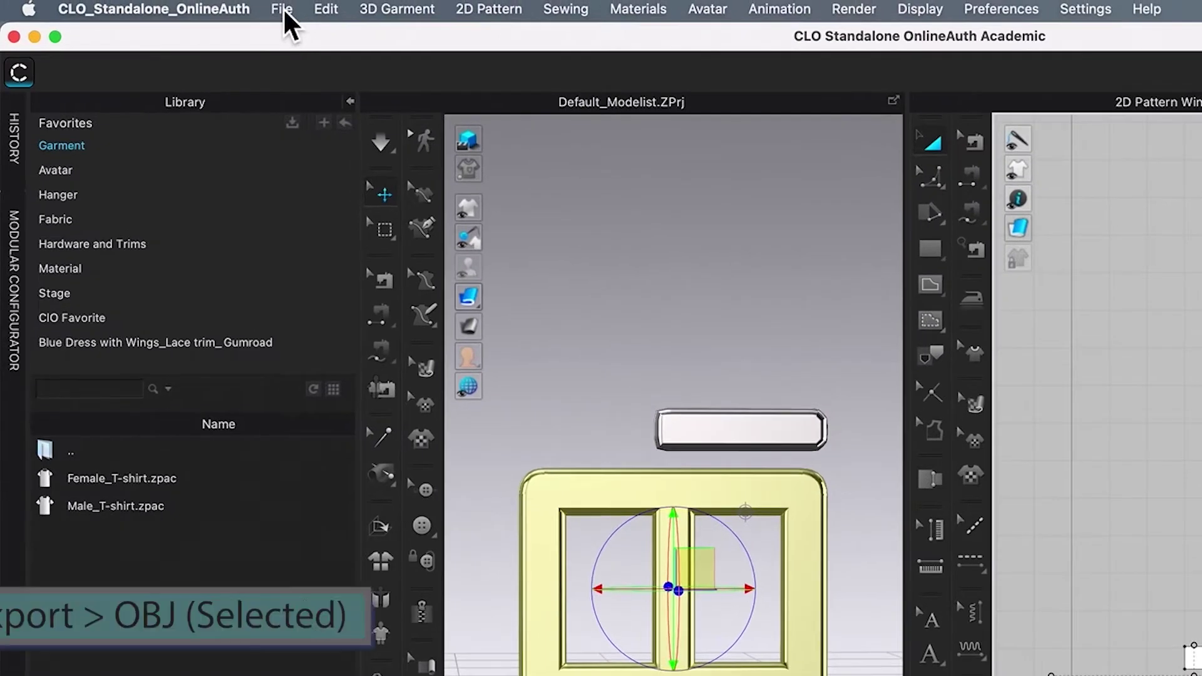
Start File > Export > OBJ (Selected) for the buckle frame
left_click(283, 8)
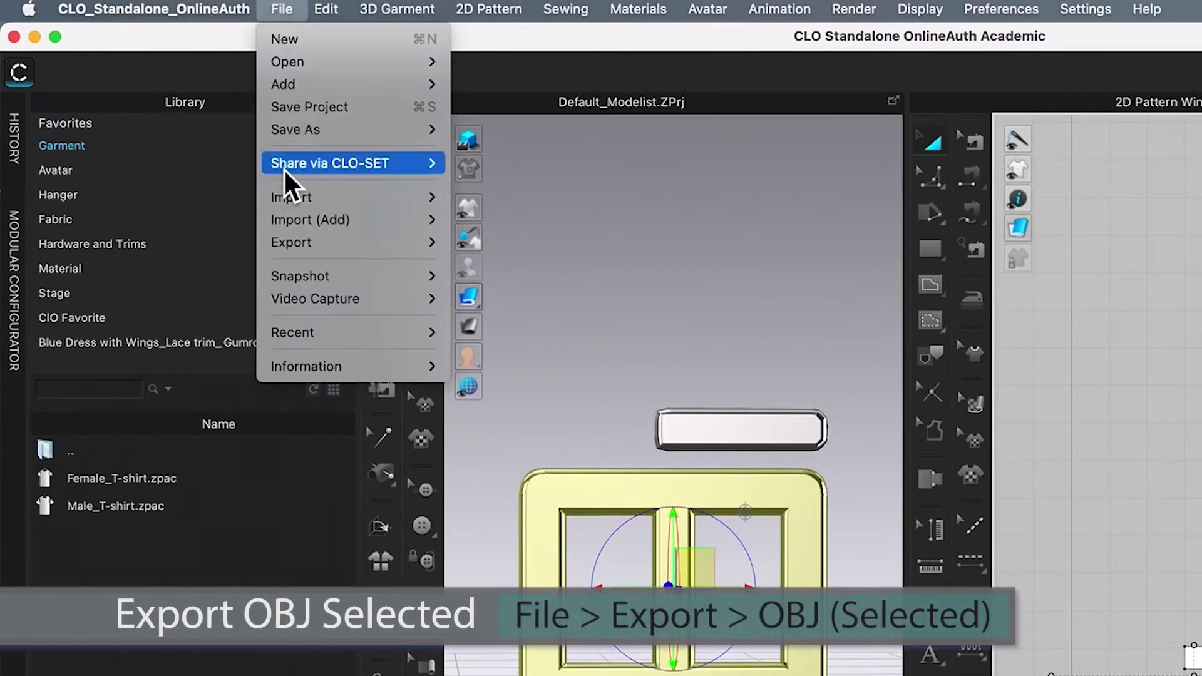
mouse_move(291, 243)
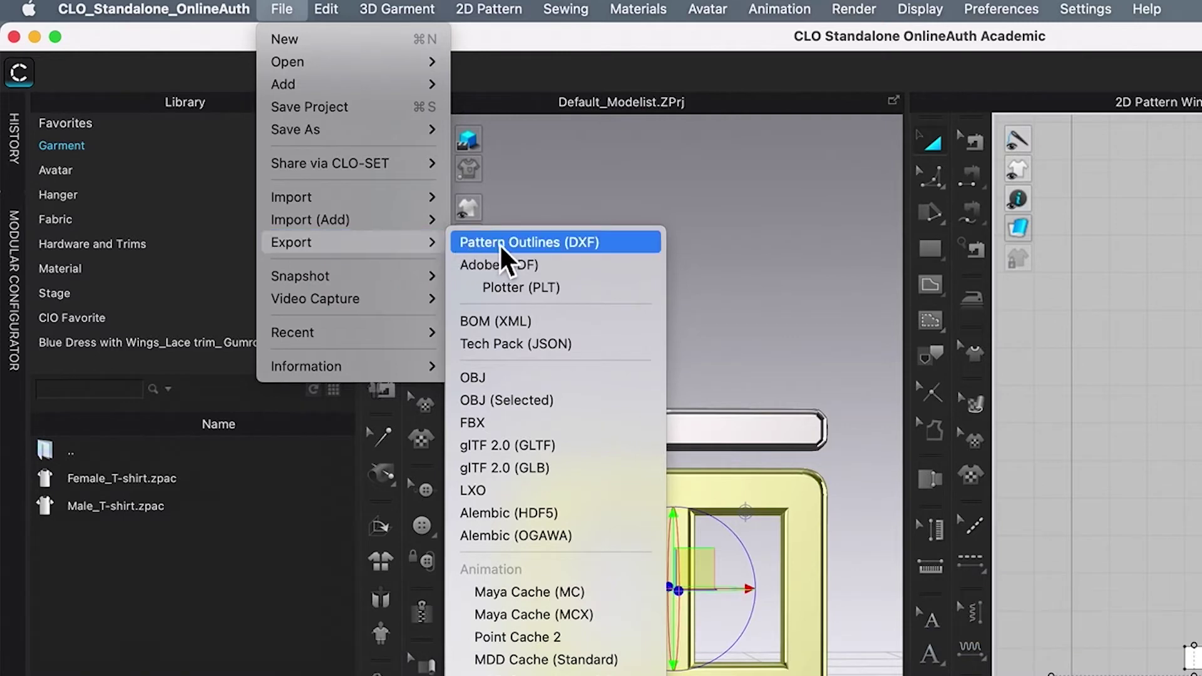
left_click(590, 403)
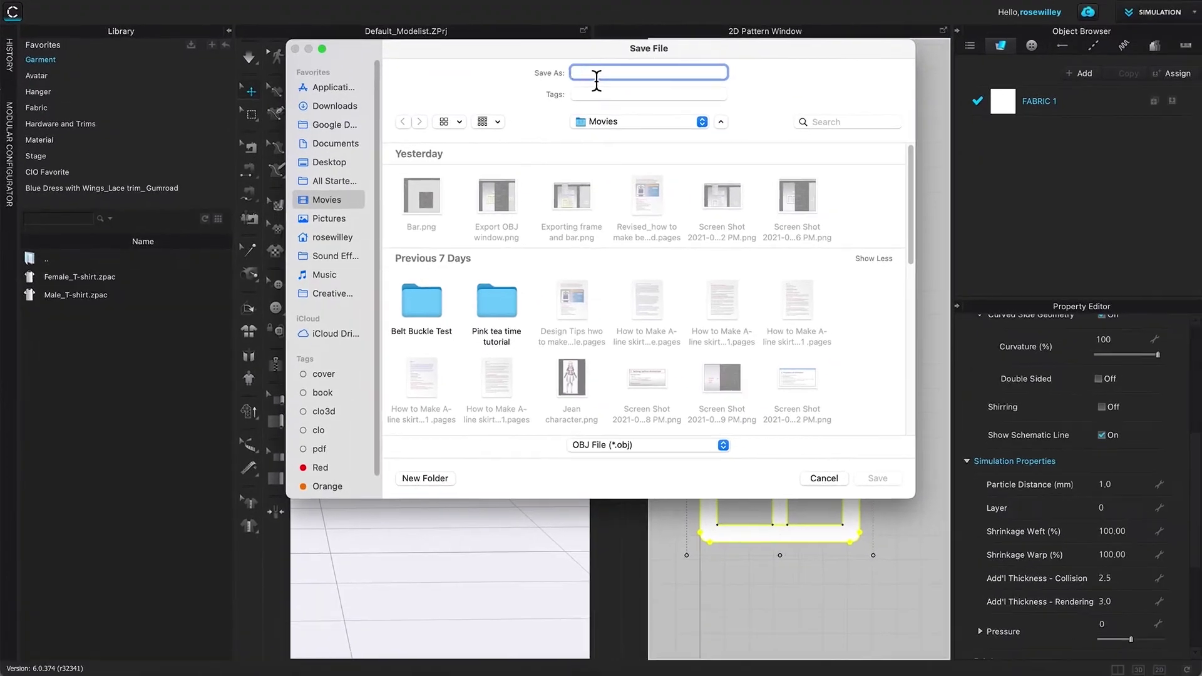
type("Buckle")
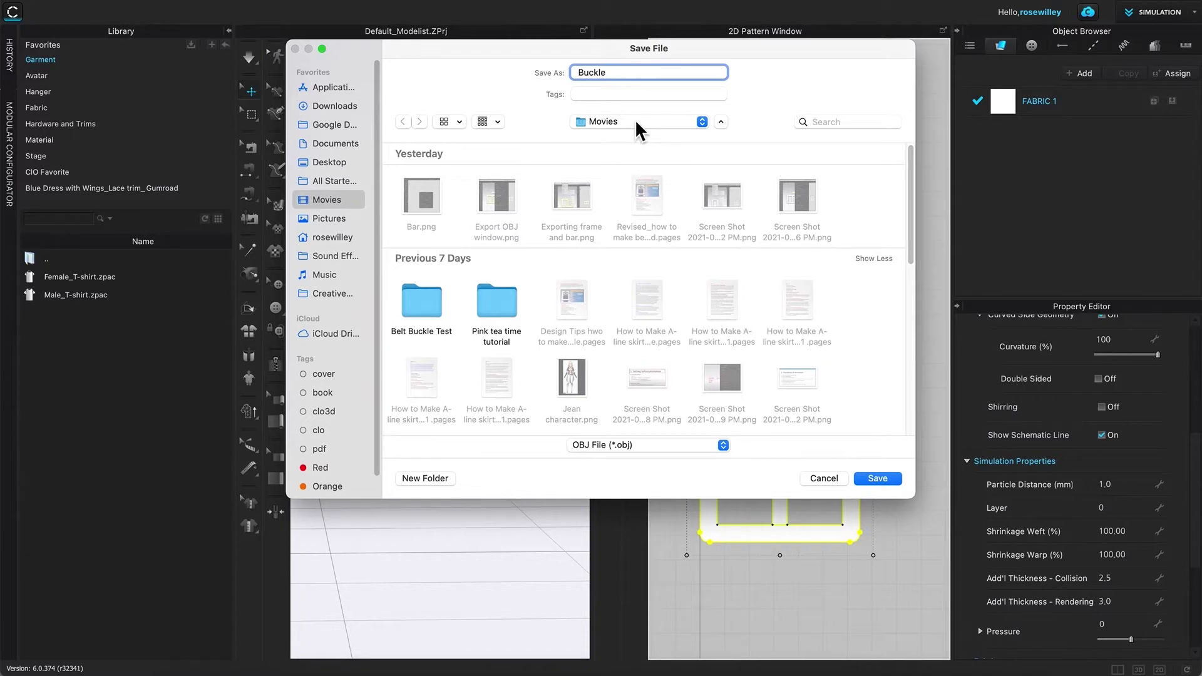
Create a 'Buckle and strap' folder in Movies and save the frame there as 'Buckle'
left_click(427, 482)
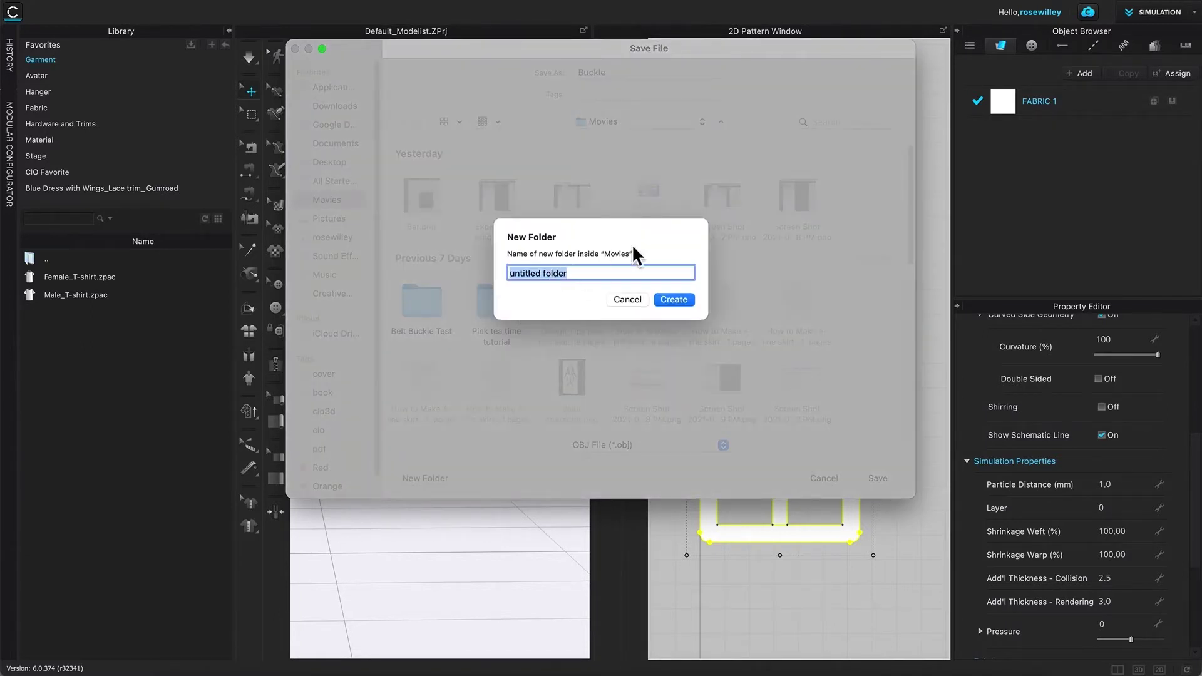
type("Buckle and strap")
left_click(685, 303)
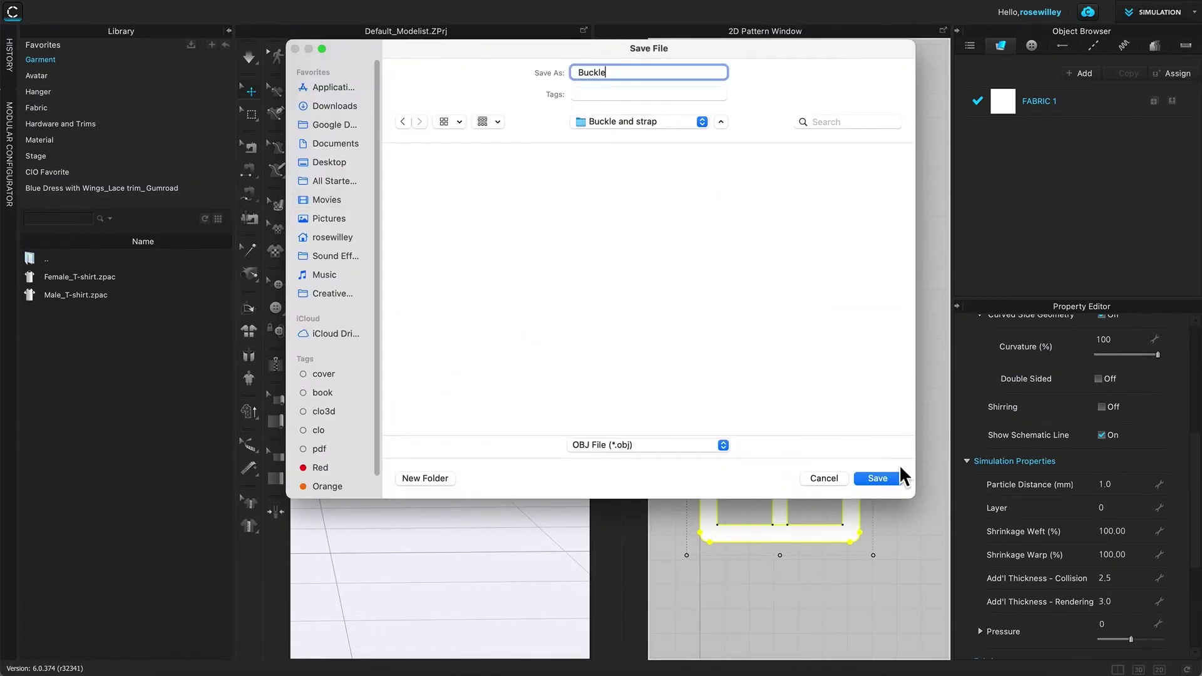
left_click(877, 478)
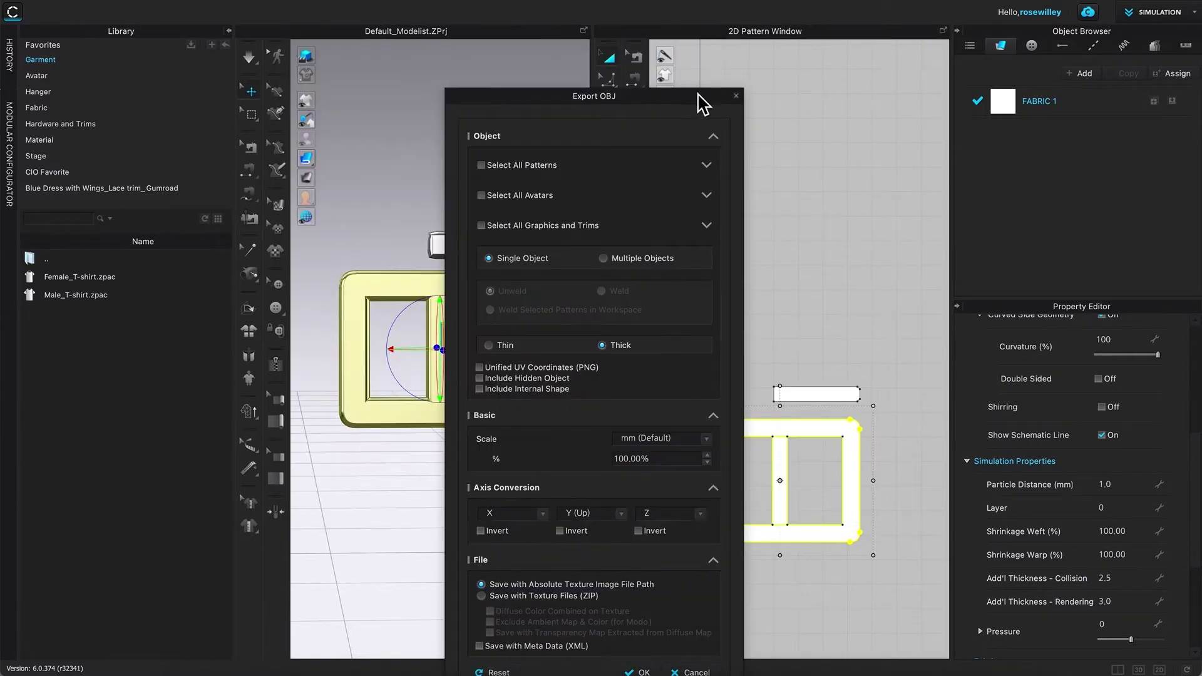
Accept the default Export OBJ options (Single Object, Thick) for the Buckle frame
left_click_drag(703, 102, 695, 45)
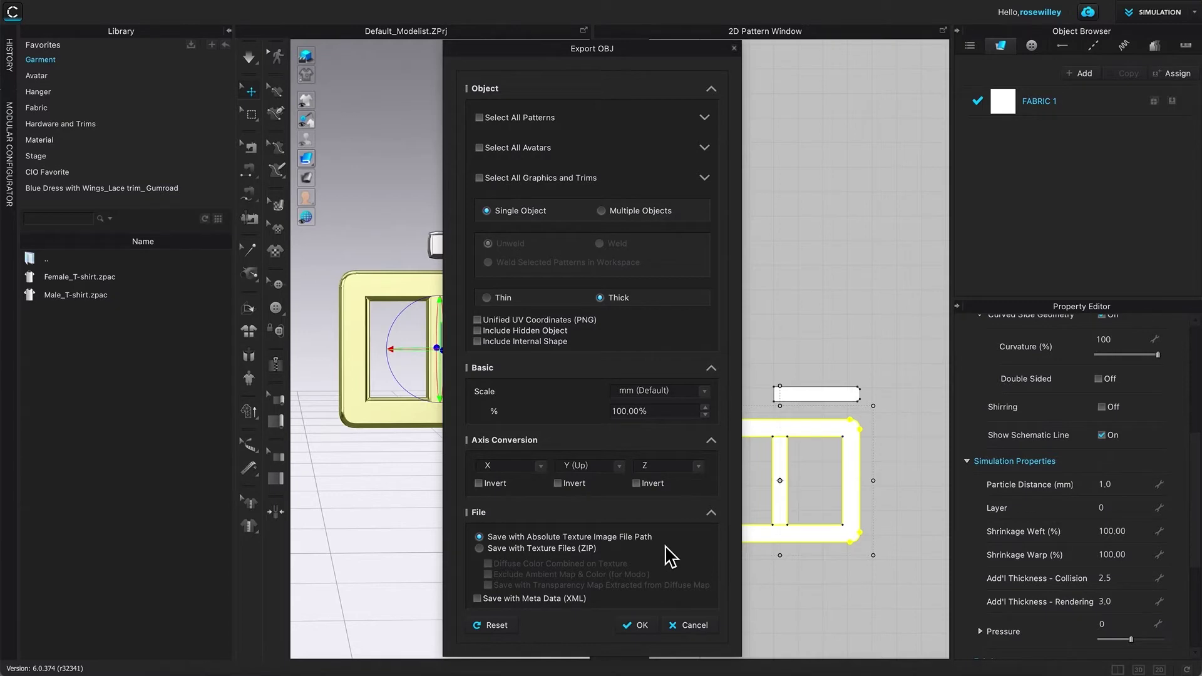
left_click(644, 630)
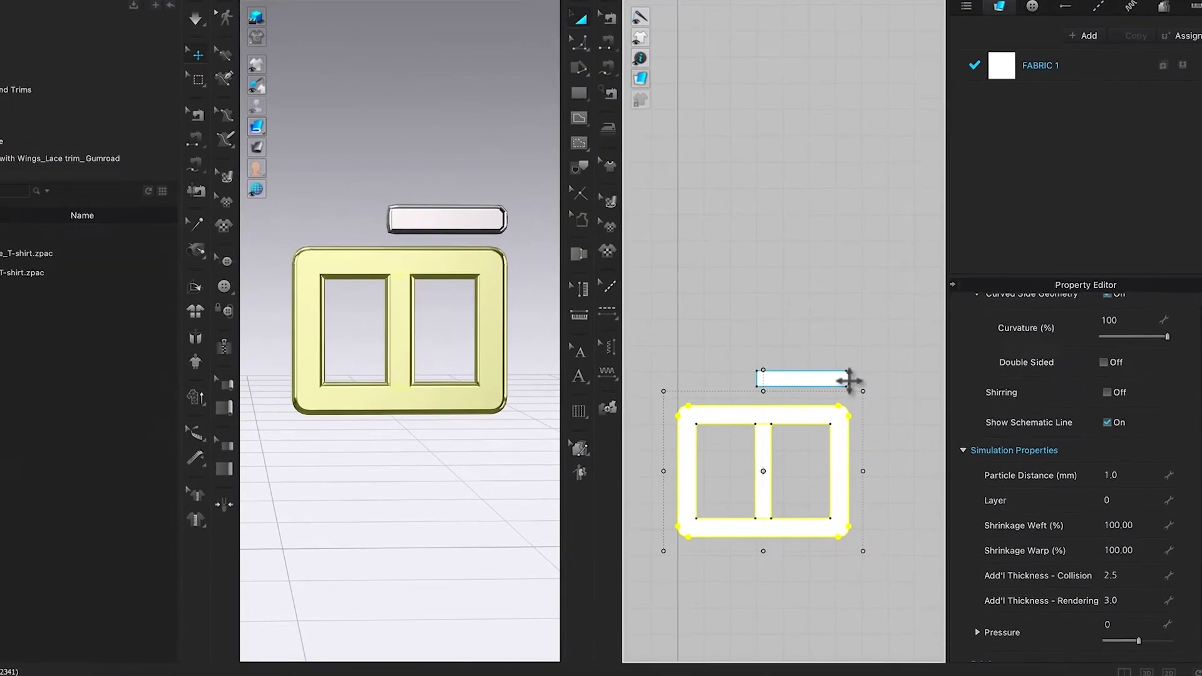
Deselect the frame, marquee-select the top prong piece, and bring up the File export list
left_click(803, 286)
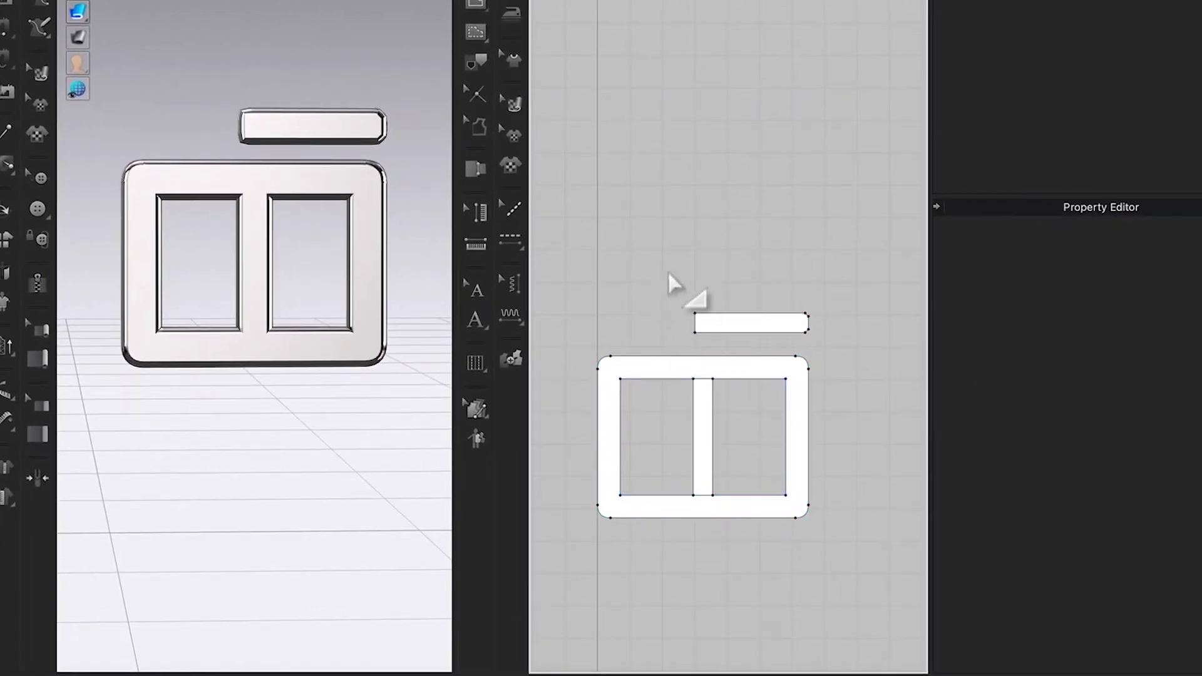
left_click_drag(660, 262, 829, 346)
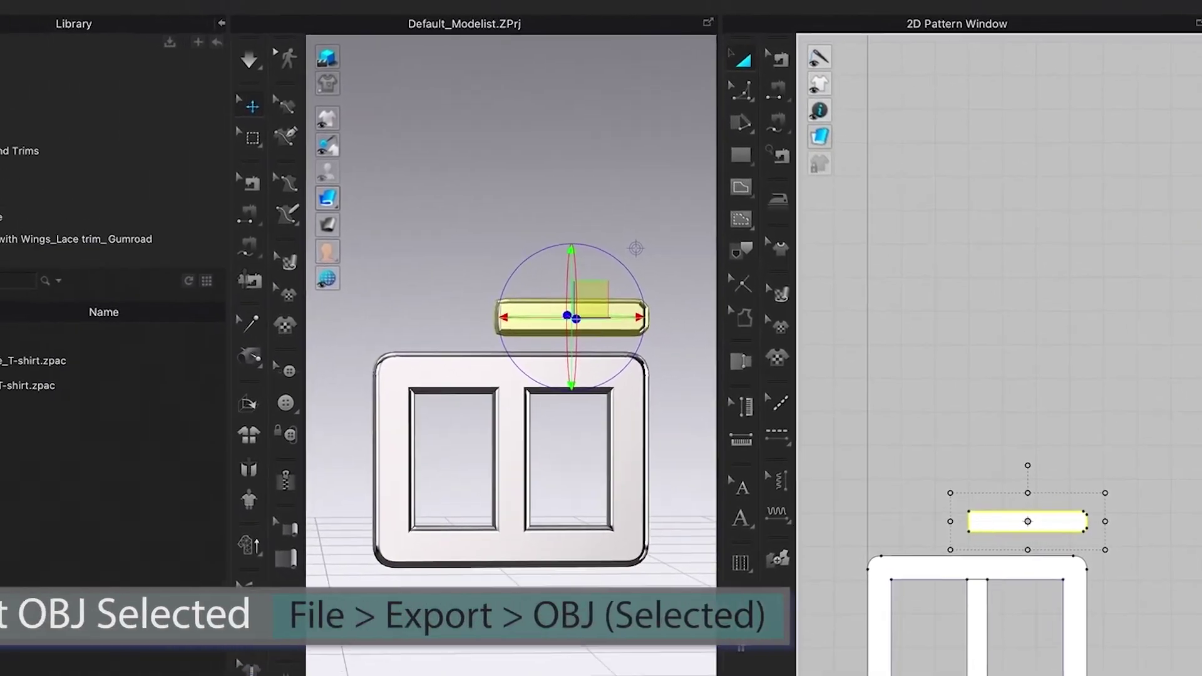
left_click(256, 10)
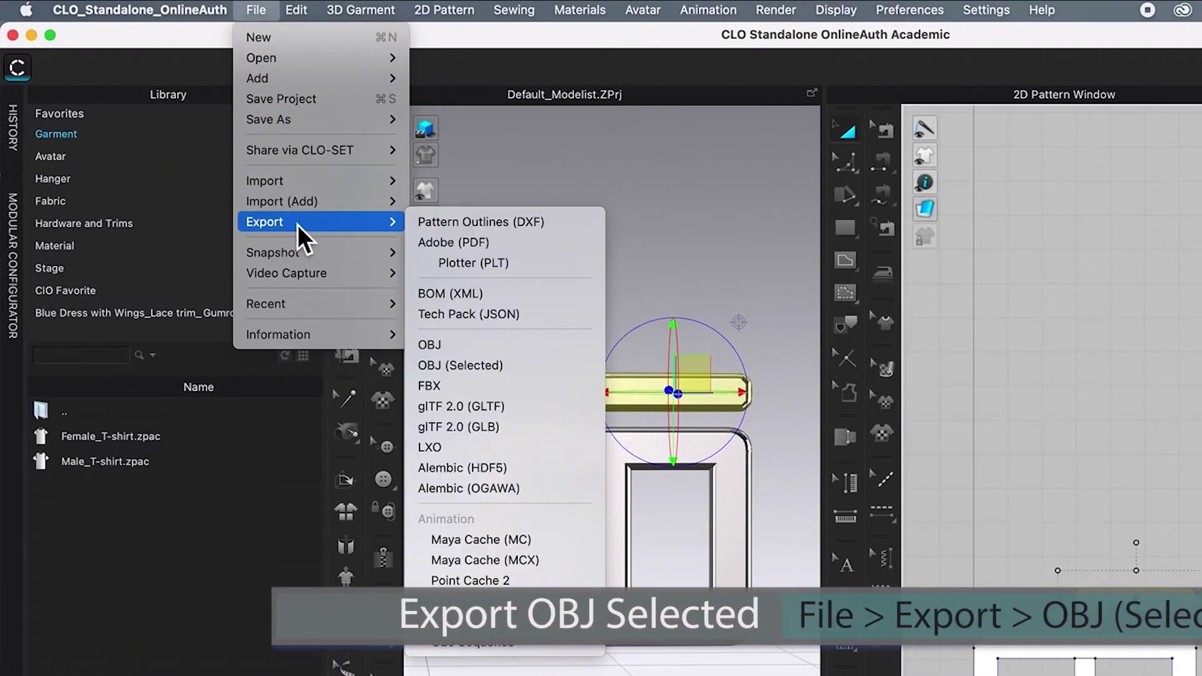
mouse_move(265, 222)
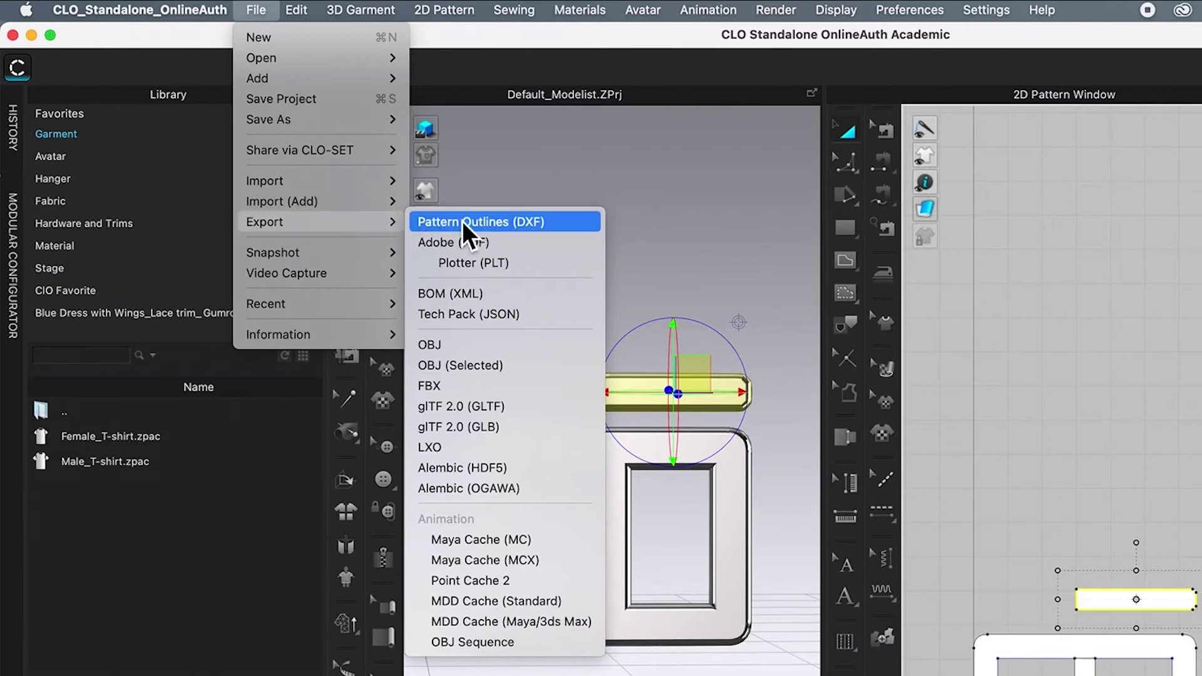
Export the selected prong as OBJ named 'Prong' in the Buckle and strap folder
left_click(550, 367)
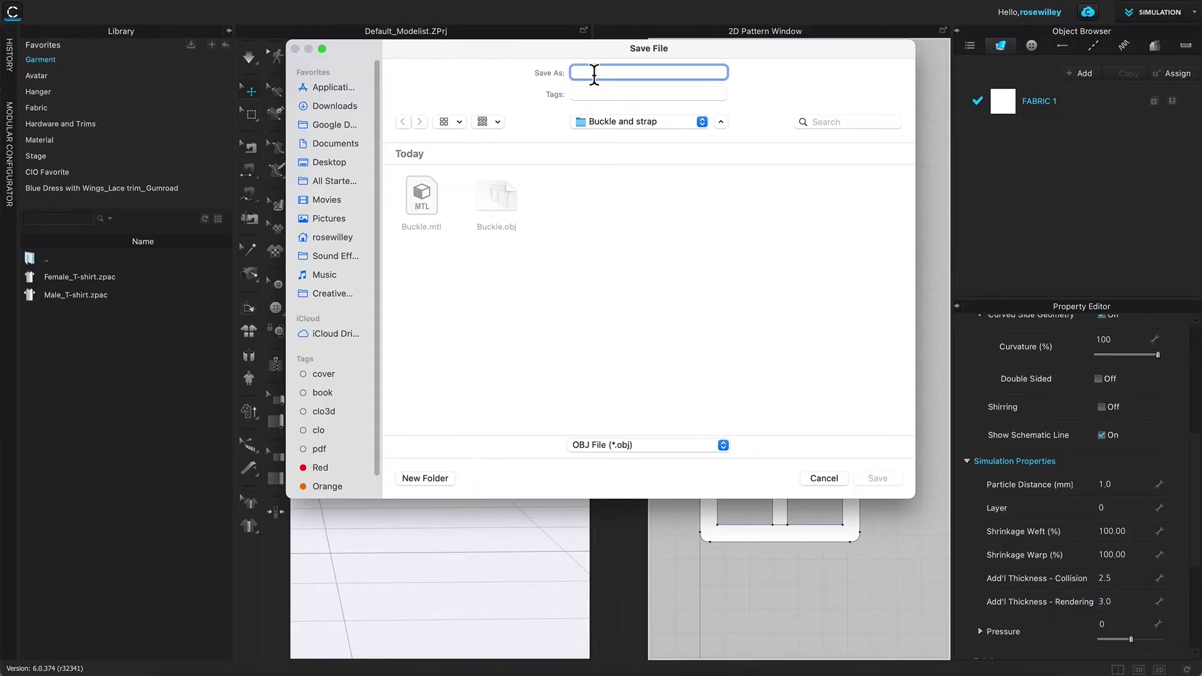
type("Prong")
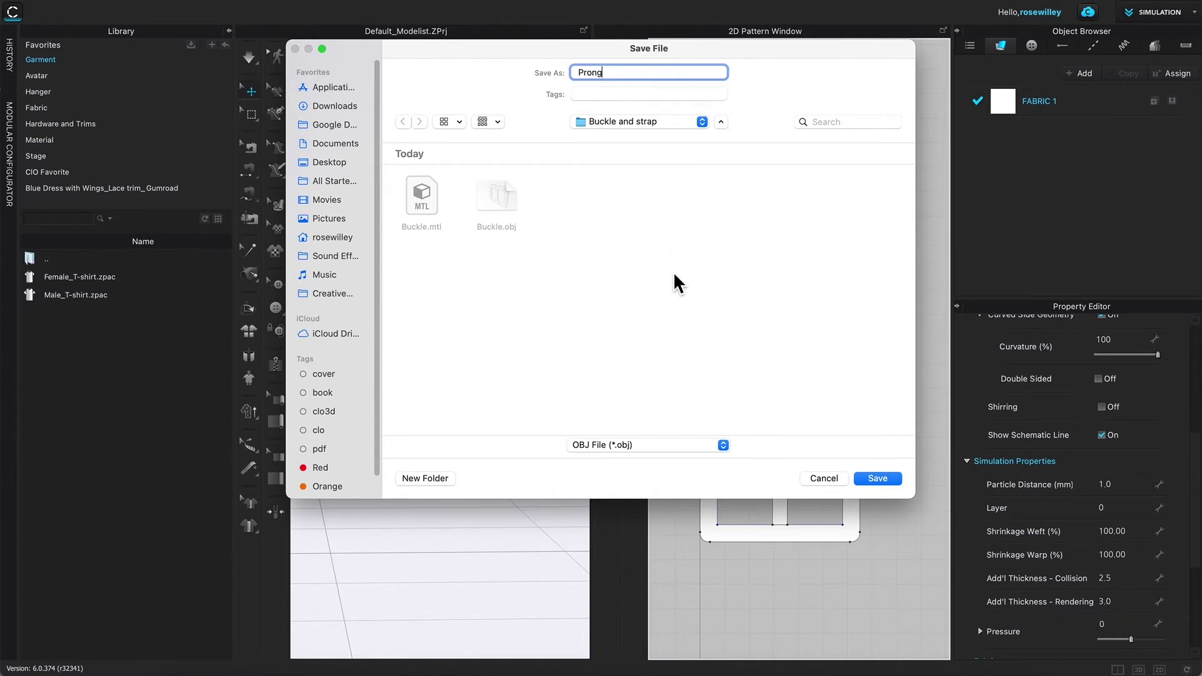
left_click(895, 480)
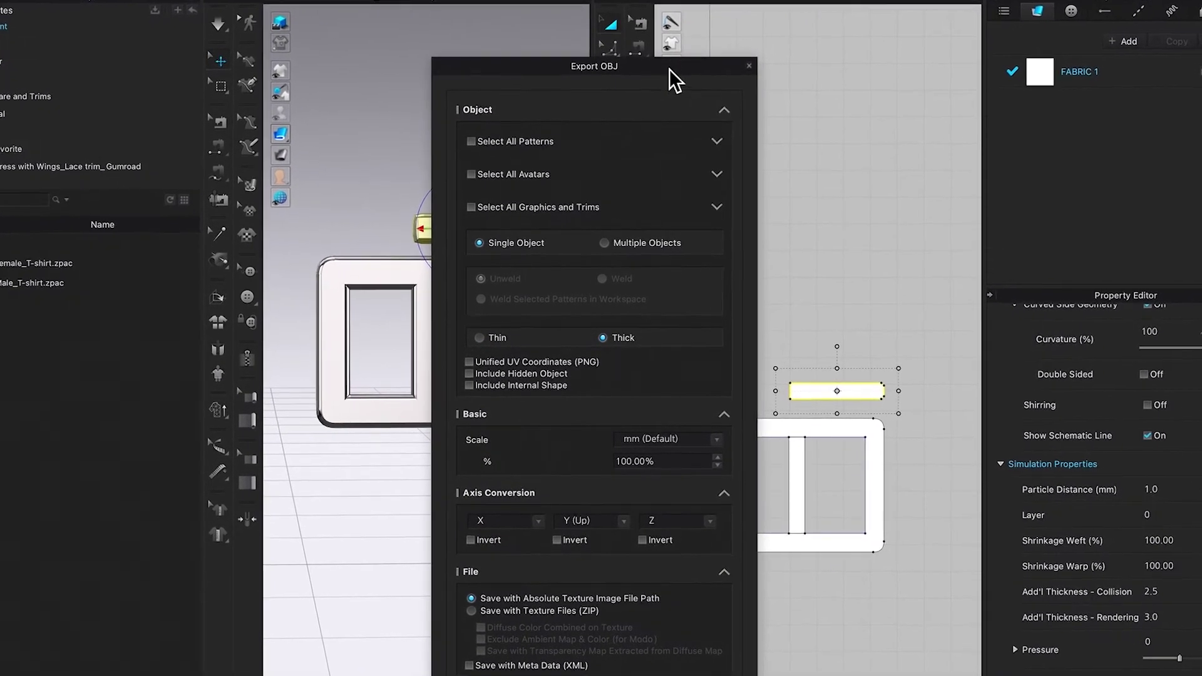
Accept the default Export OBJ options for the prong, then deselect it
left_click_drag(670, 69, 666, 19)
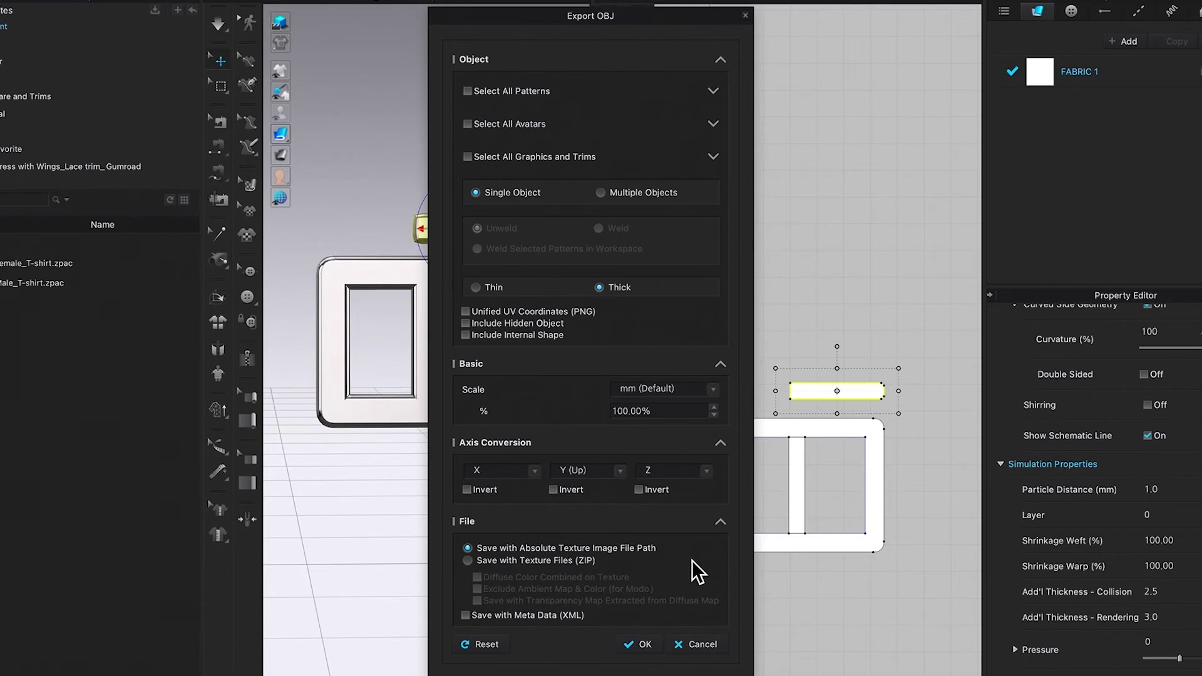
left_click(646, 645)
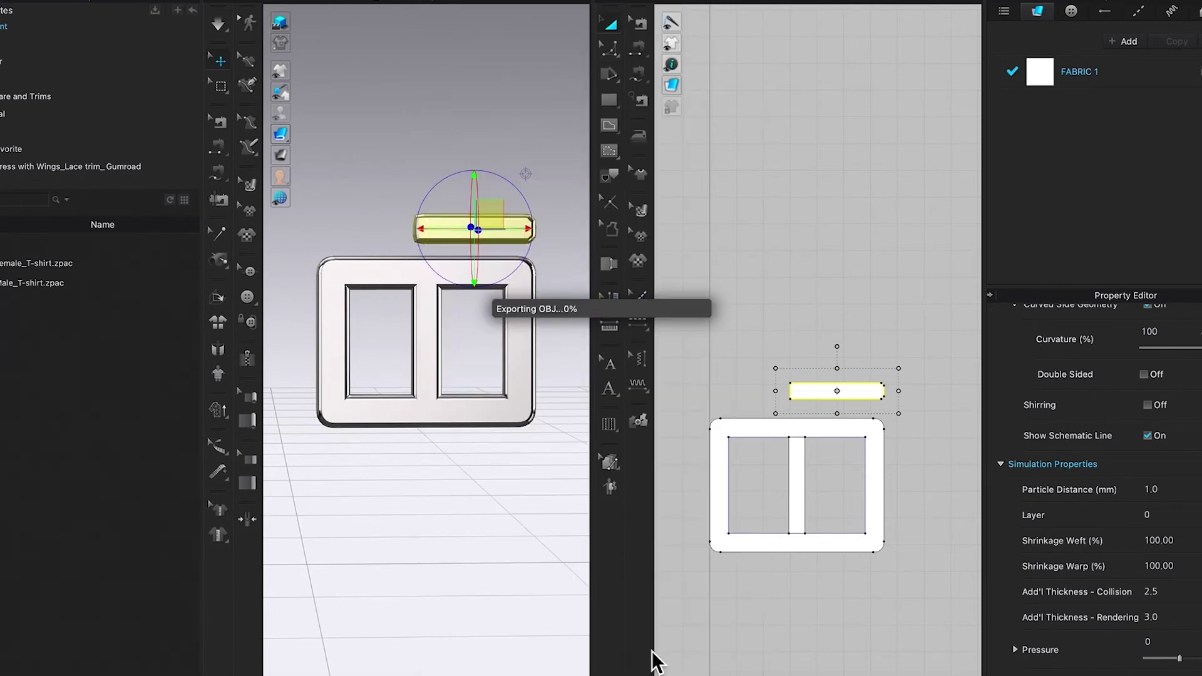
left_click(857, 285)
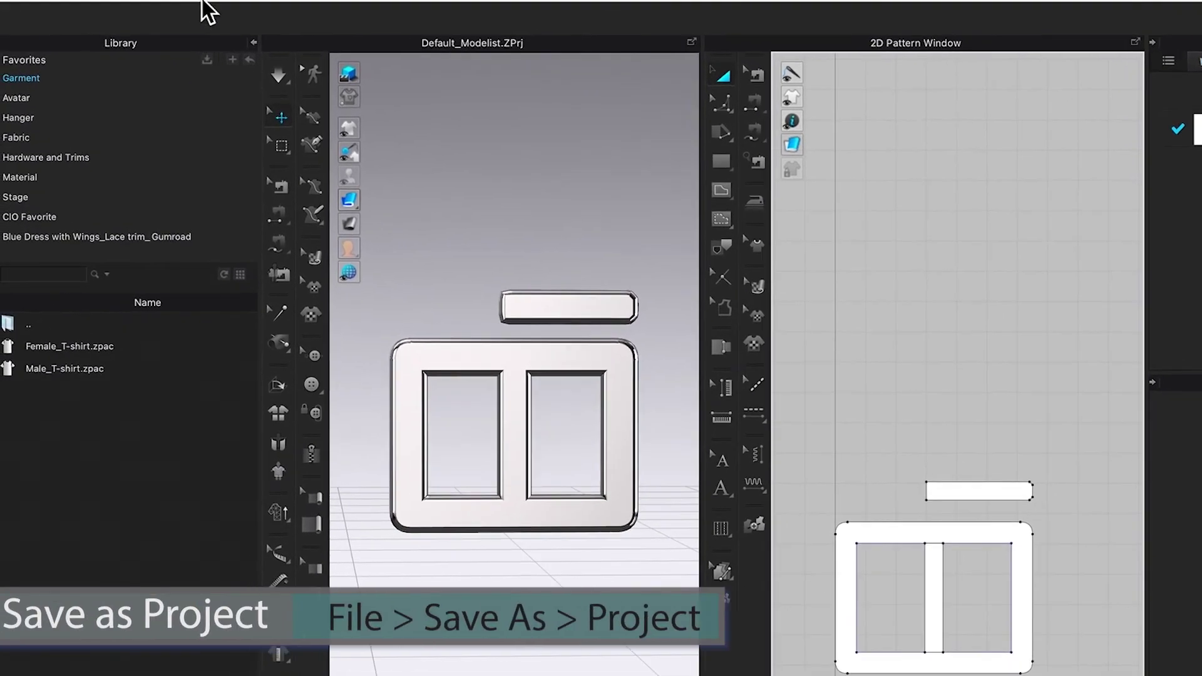
Start File > Save As > Project to save the whole project as a .zprj file
left_click(253, 10)
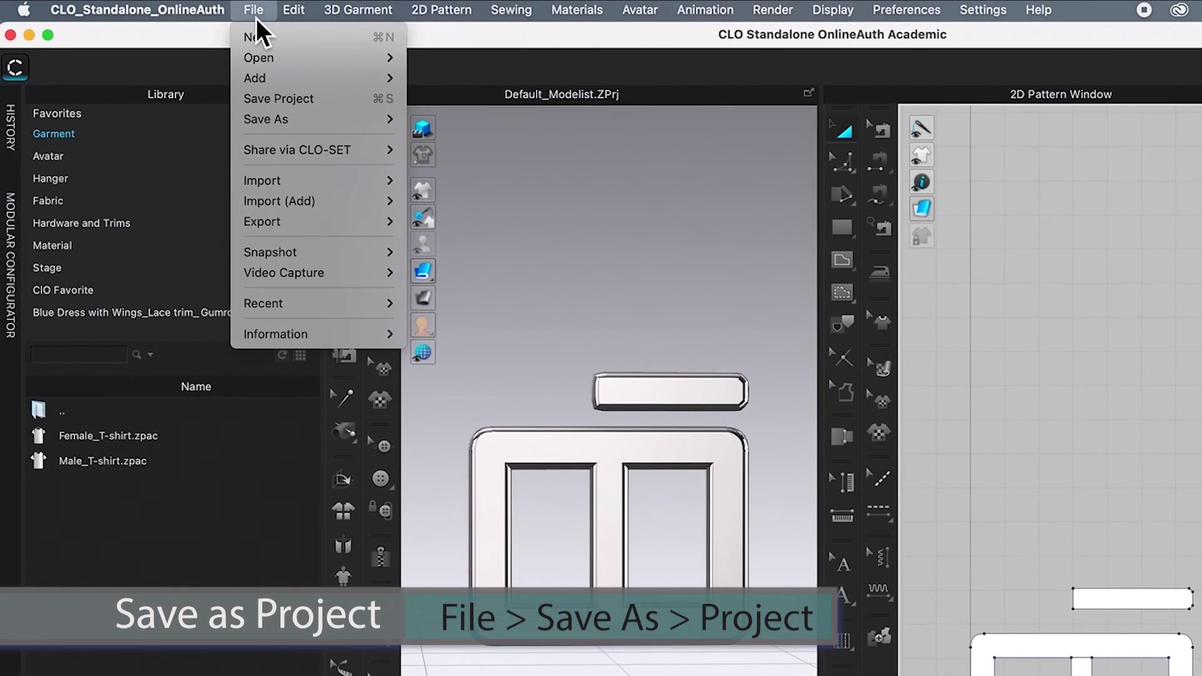
mouse_move(266, 119)
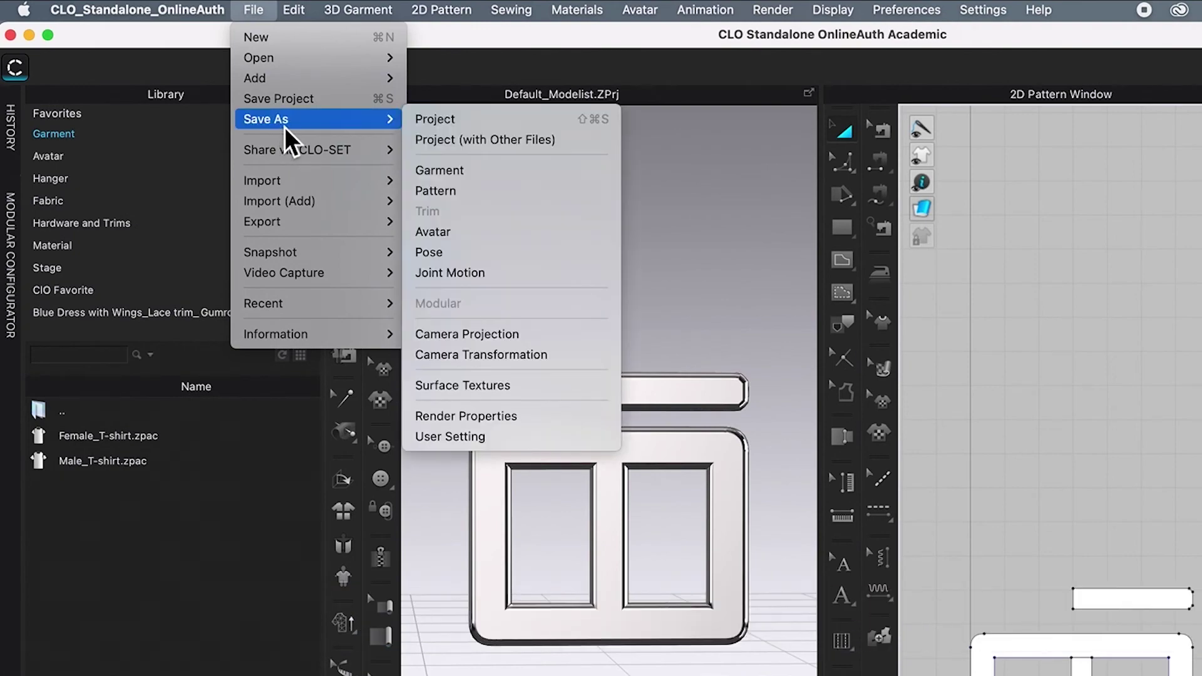
left_click(470, 124)
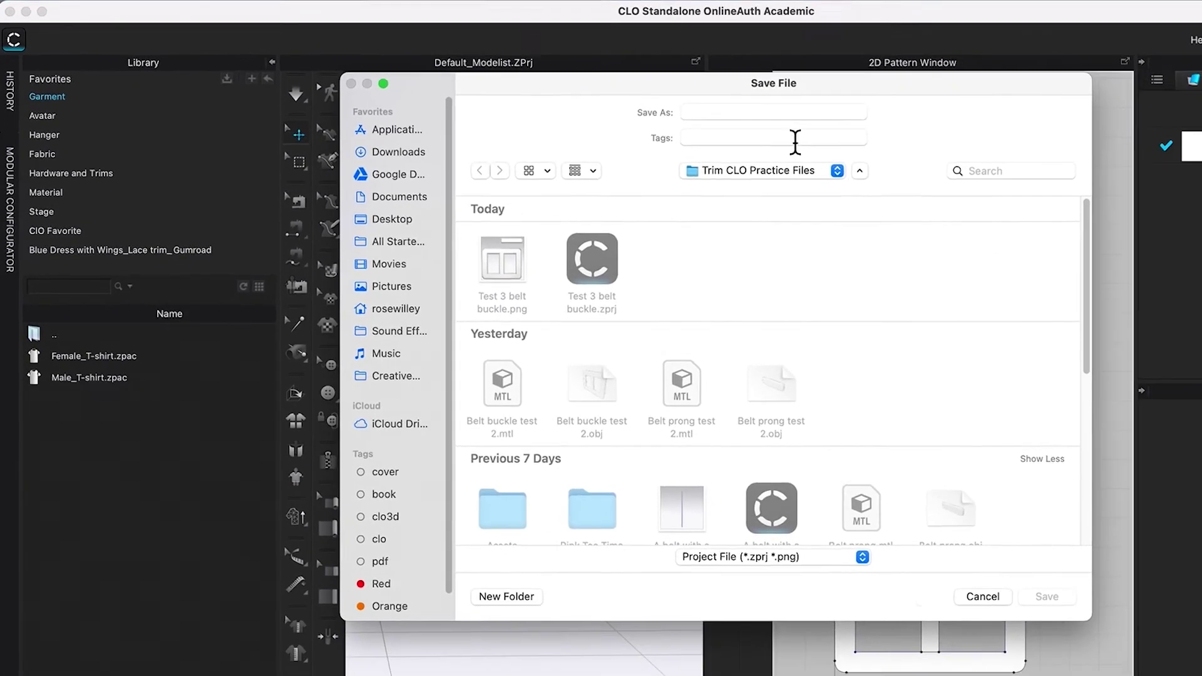
type("Belt buckle and prong")
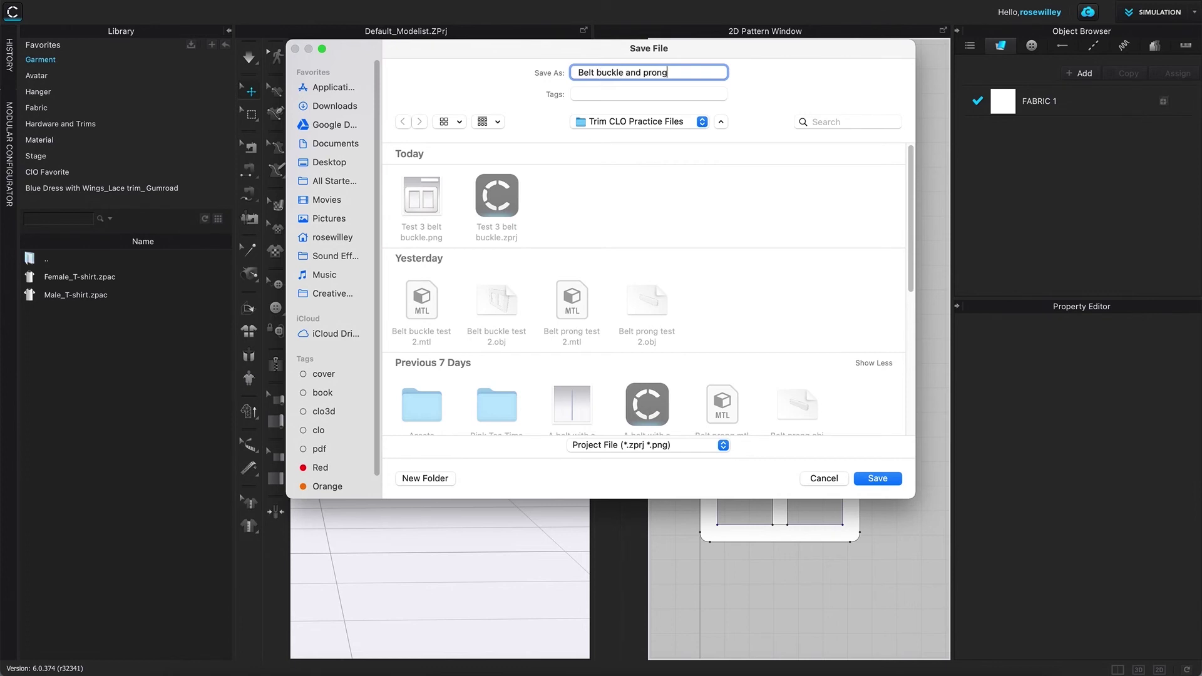
Save the project as 'Belt buckle and prong' in the Buckle and strap folder
left_click(659, 123)
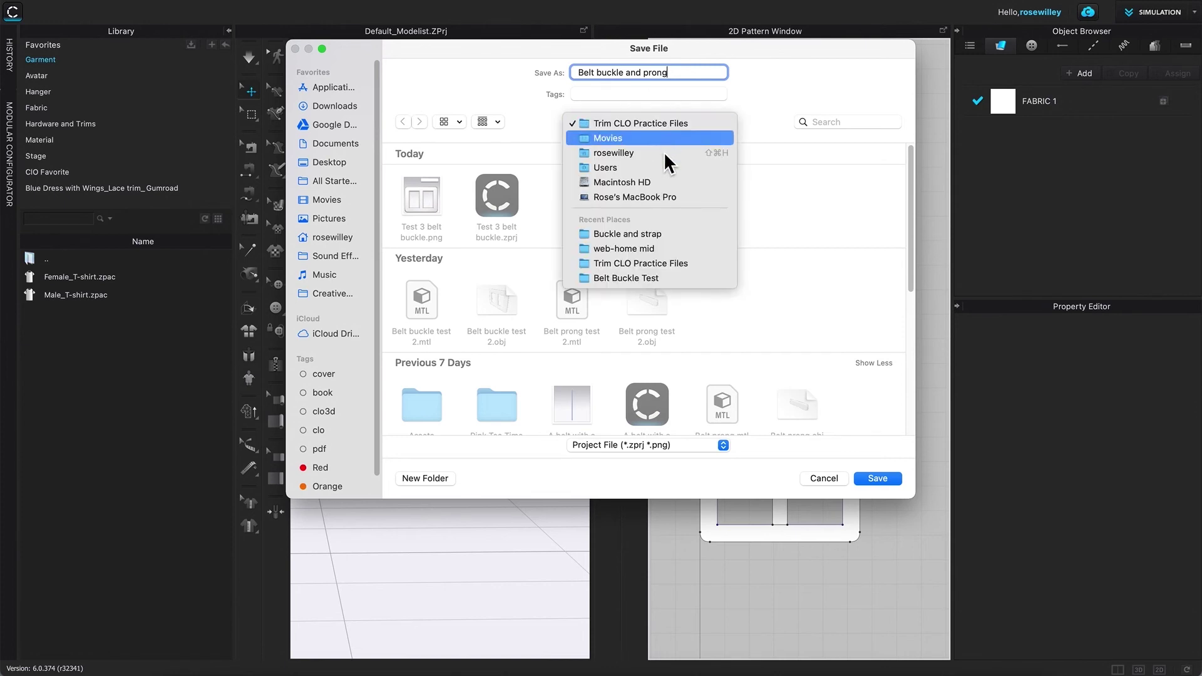
left_click(668, 236)
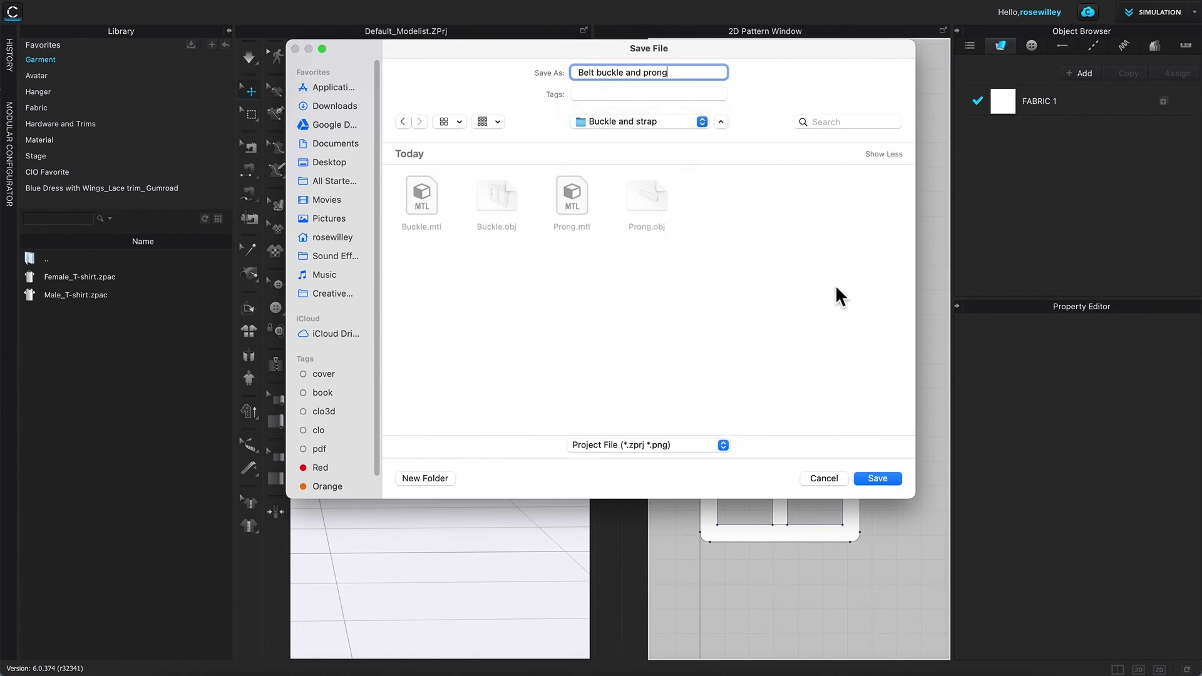
left_click(882, 479)
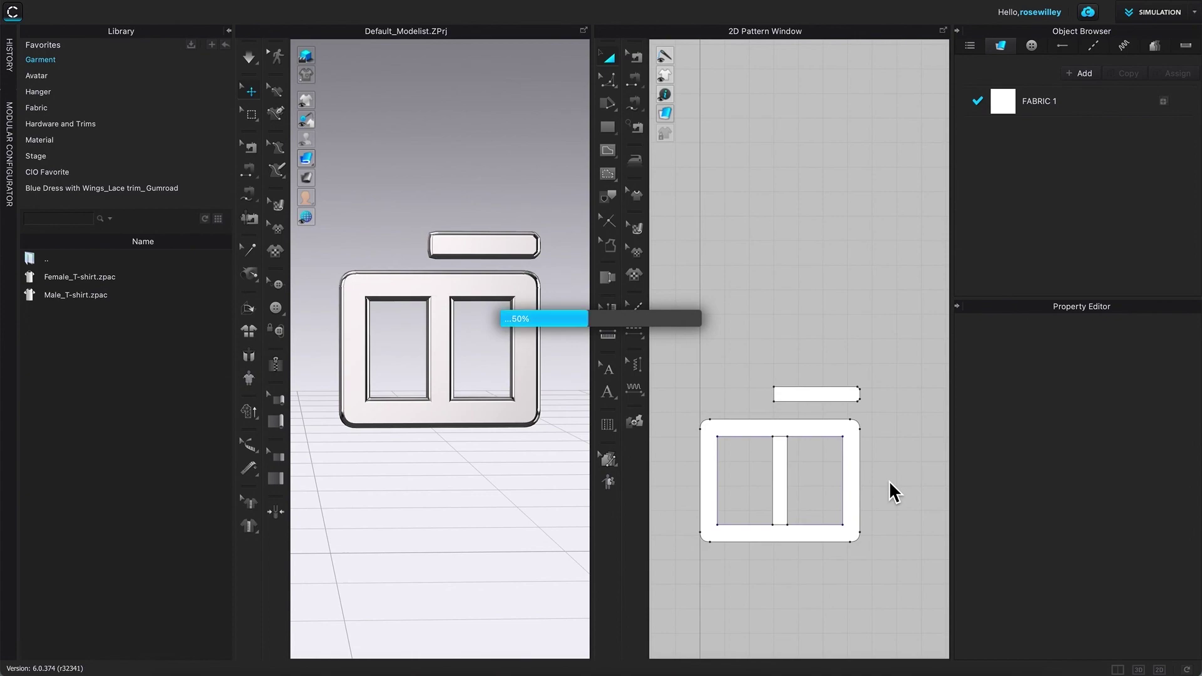